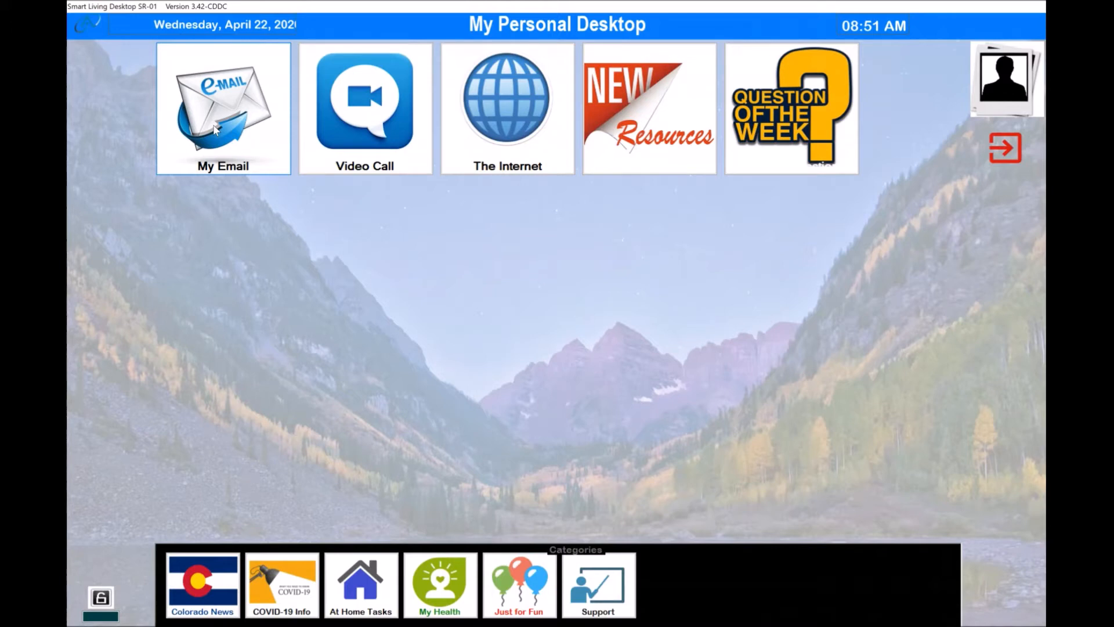
- Open My Email, try Get Mail, and dismiss the No Email Account Settings warning to reach Settings
left_click(216, 129)
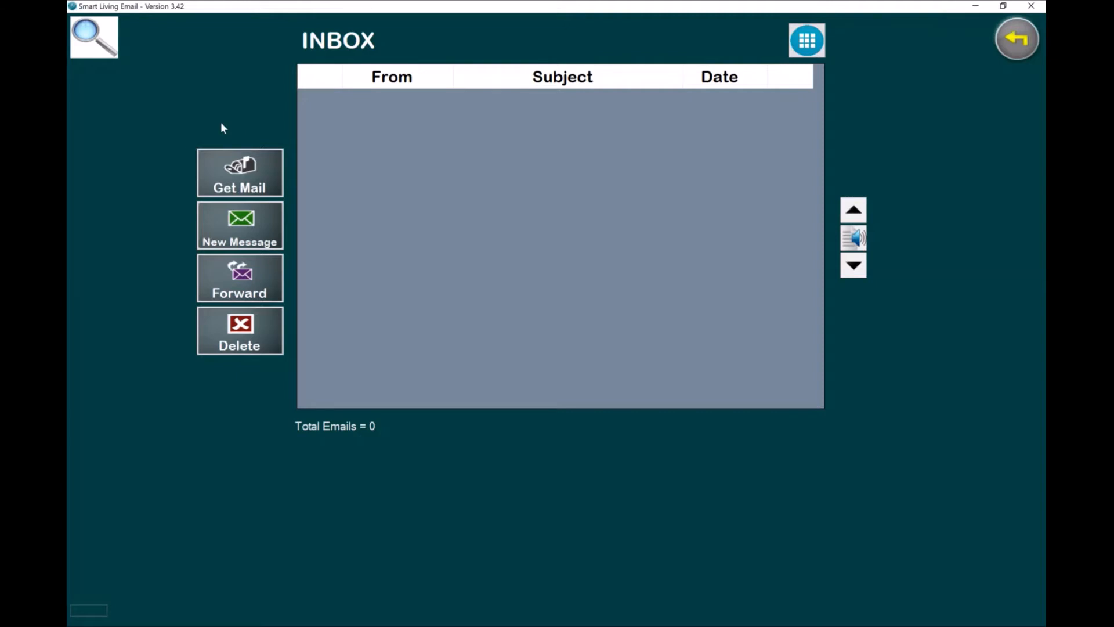
left_click(251, 177)
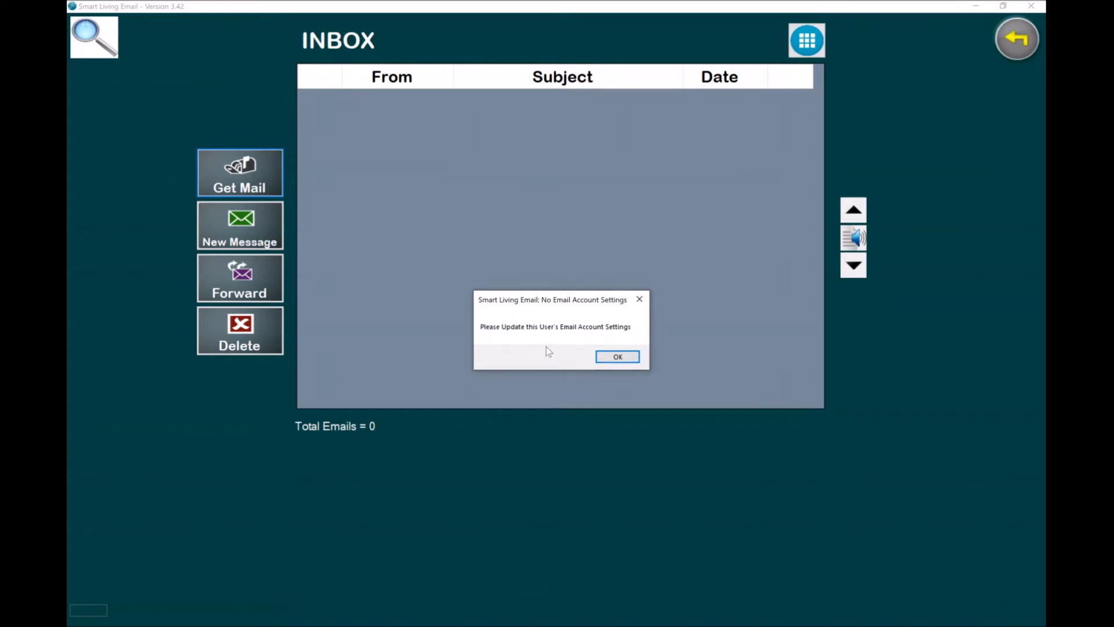
left_click(625, 354)
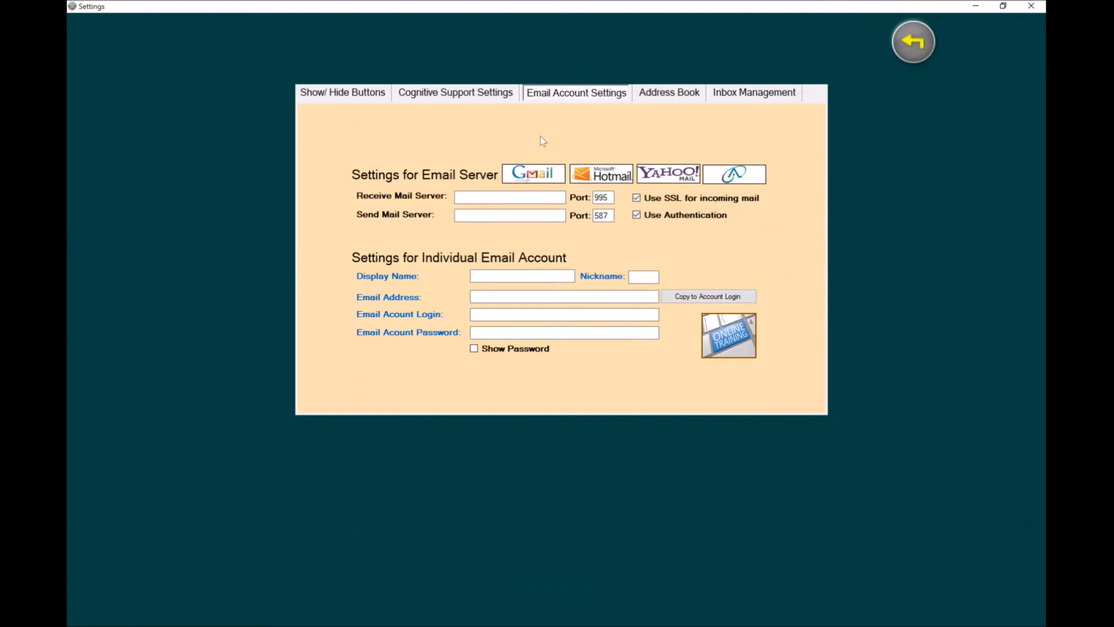
- Apply the Gmail server preset (pop.gmail.com port 995, smtp.gmail.com port 587) after trying Hotmail and Yahoo
left_click(540, 177)
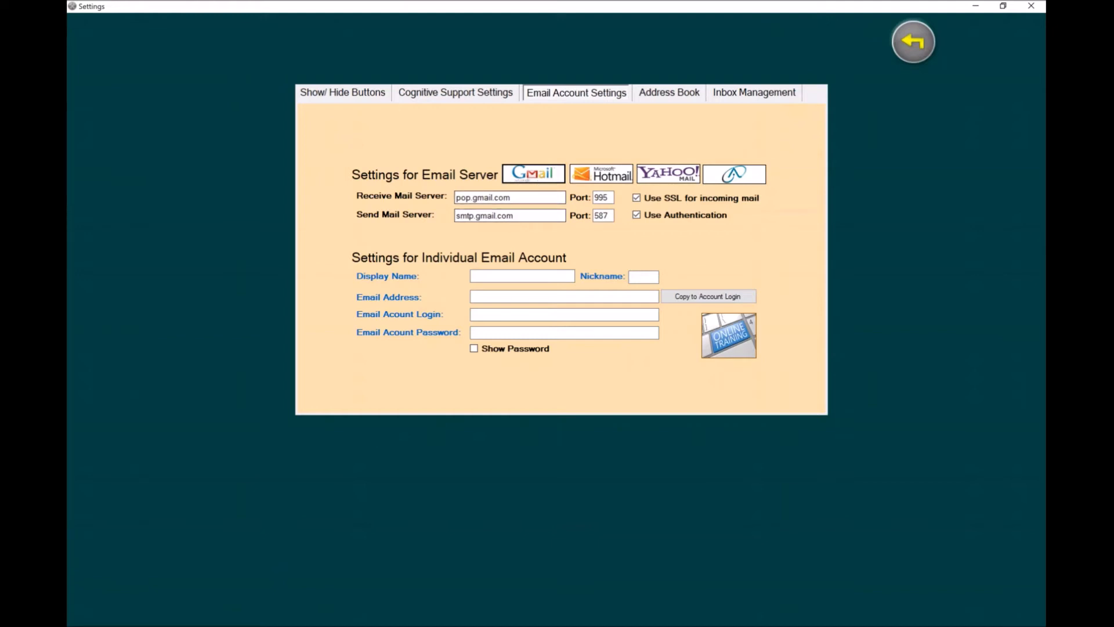
left_click(607, 177)
left_click(668, 174)
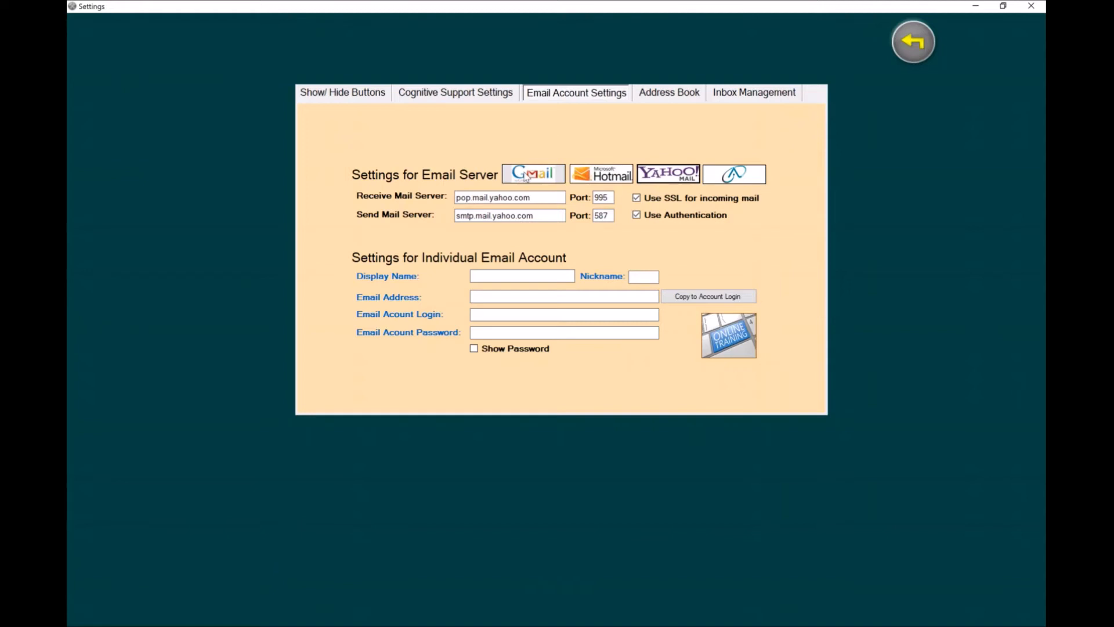
left_click(526, 177)
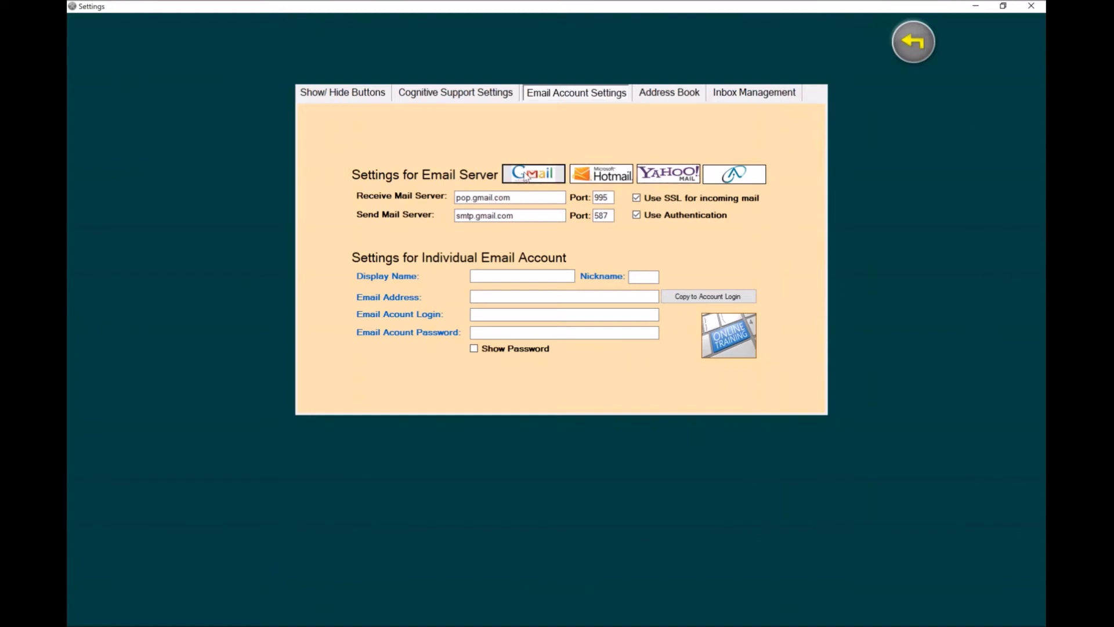
- Enter the account holder's display name, the nickname and the Gmail address
left_click(508, 277)
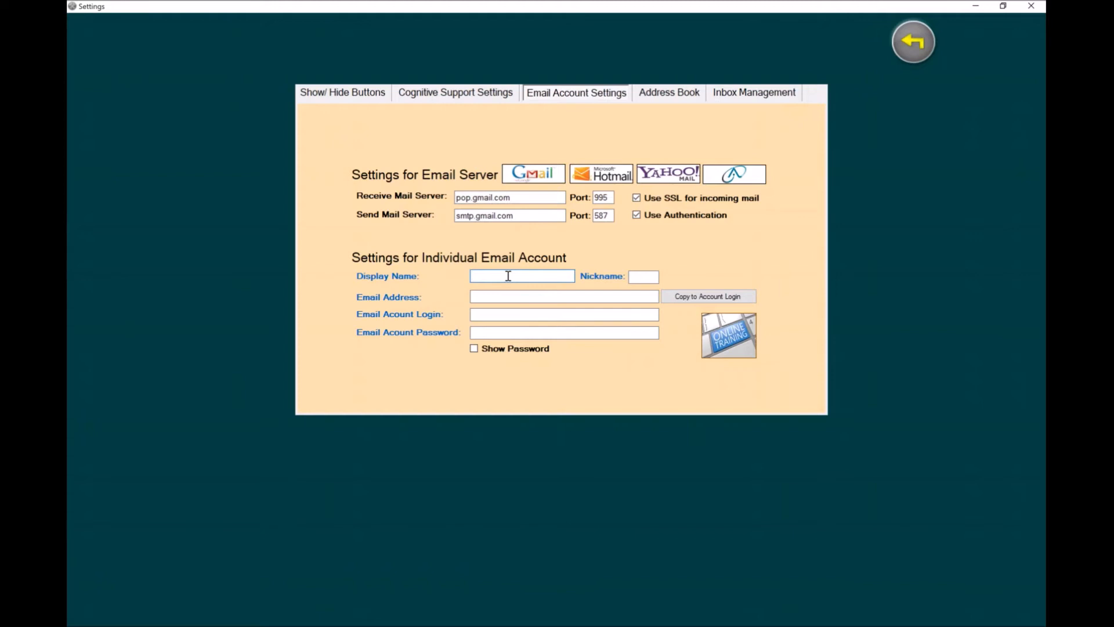
type("Indiana Jones")
left_click(644, 277)
type("Indy")
left_click(485, 295)
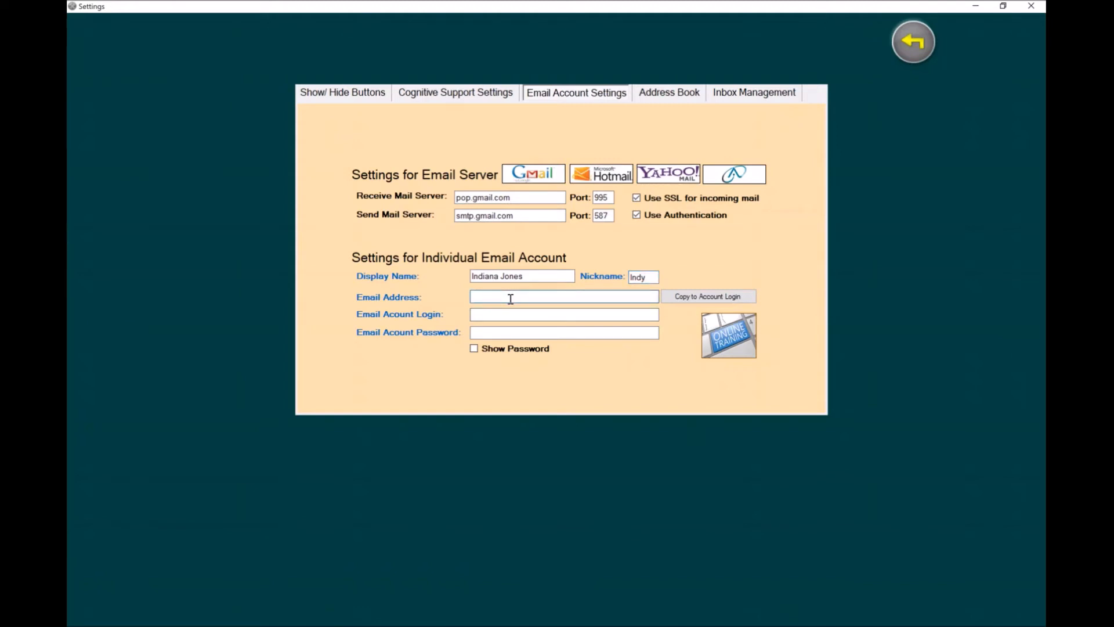
- Copy the email address into the Account Login field, re-pasting it so the login matches
left_click(708, 299)
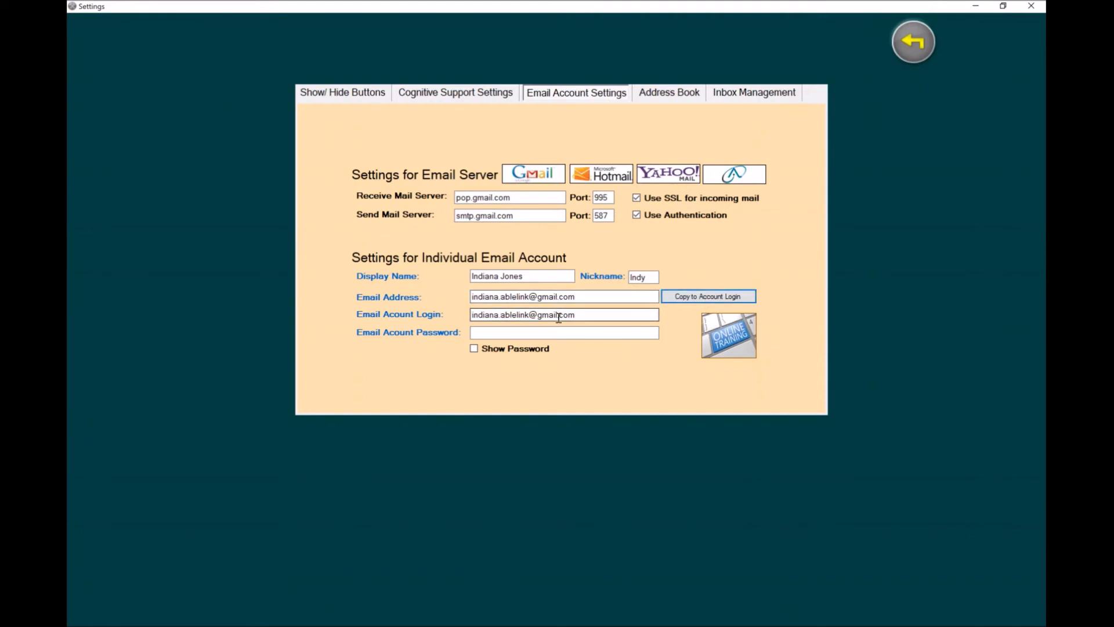
left_click_drag(577, 316, 462, 318)
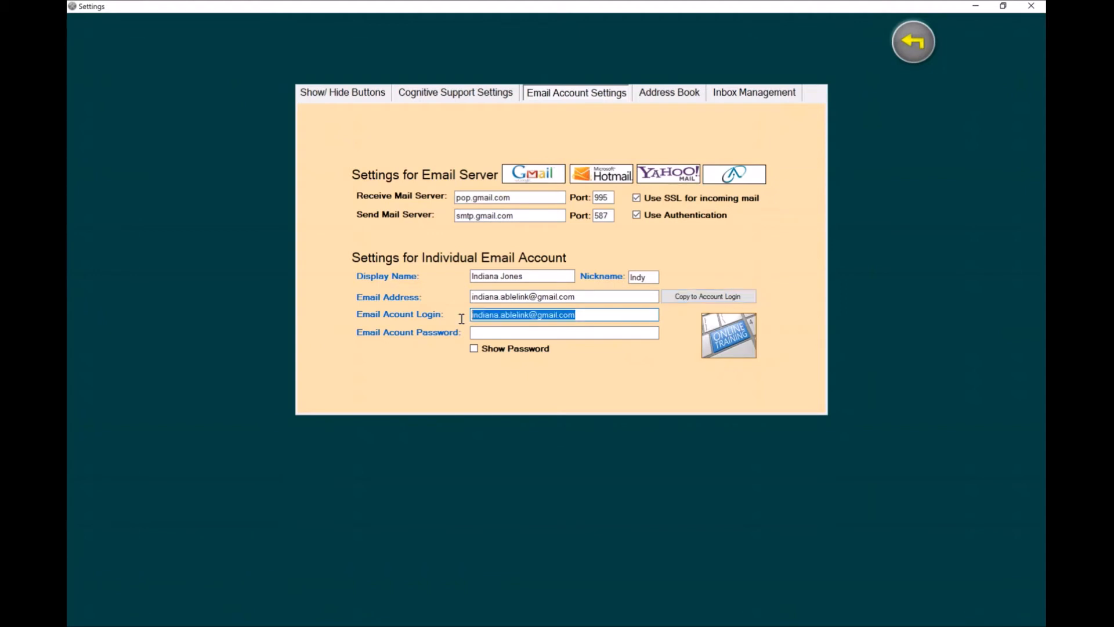
key("BackSpace")
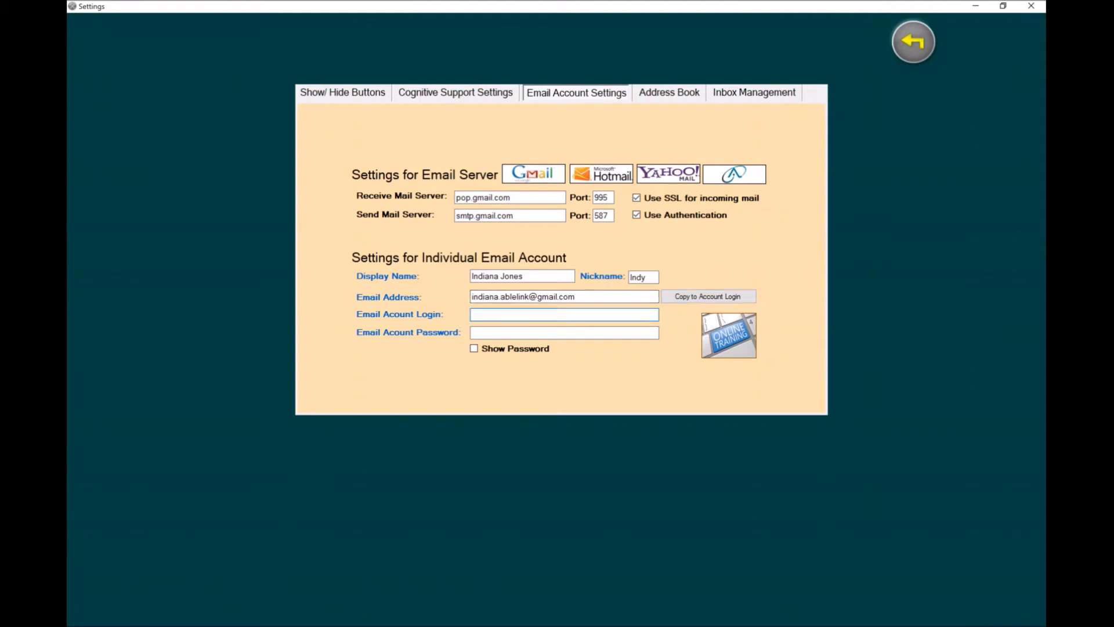
key("ctrl+v")
left_click(521, 333)
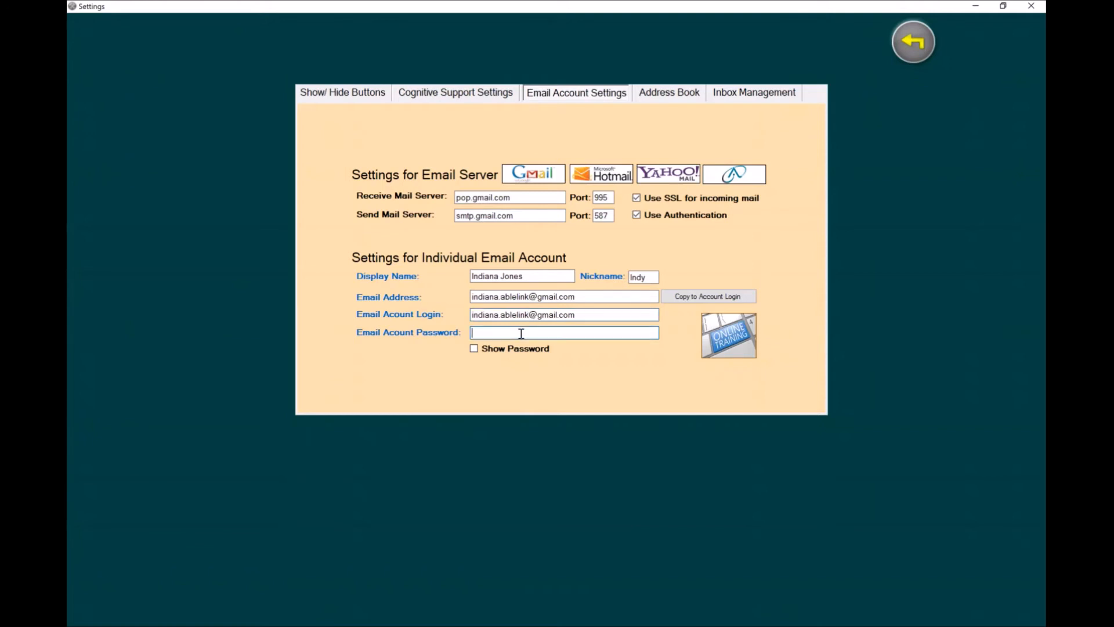
- Type the Gmail account password into the Email Account Password field
type("********")
- Save the settings, reopen them via the hidden box to verify the account, then return to the inbox
left_click(914, 38)
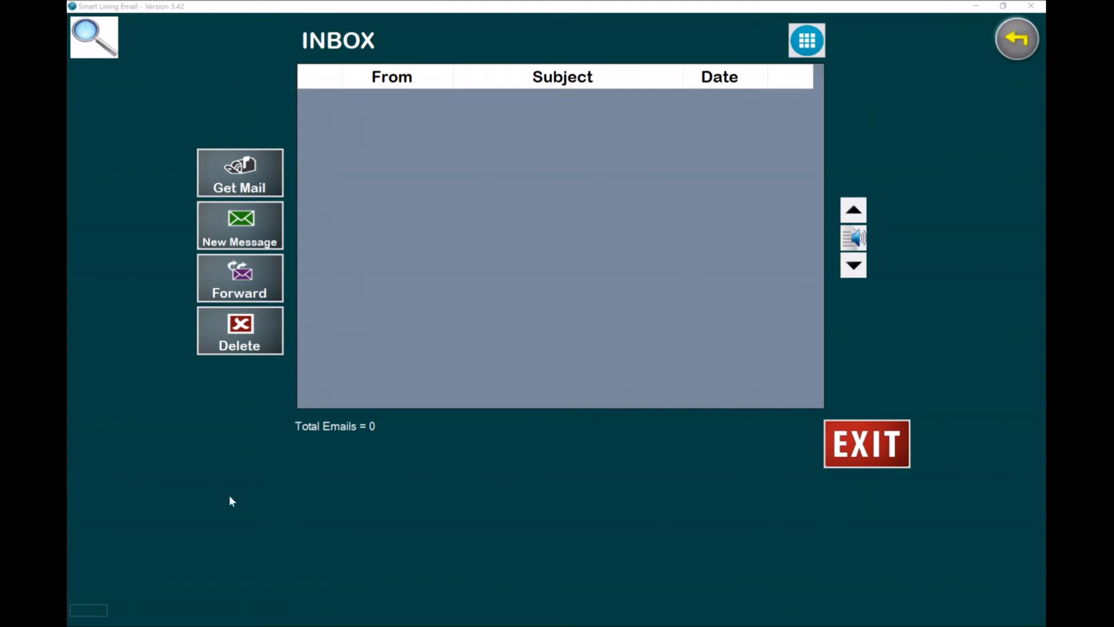
left_click(94, 609)
type("1**")
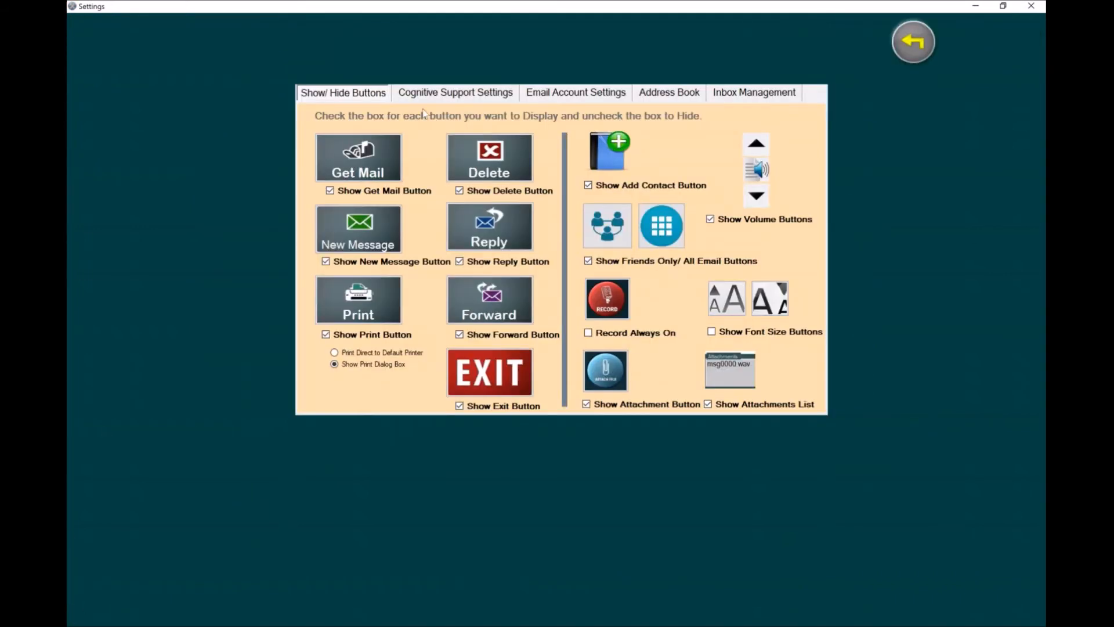
left_click(458, 96)
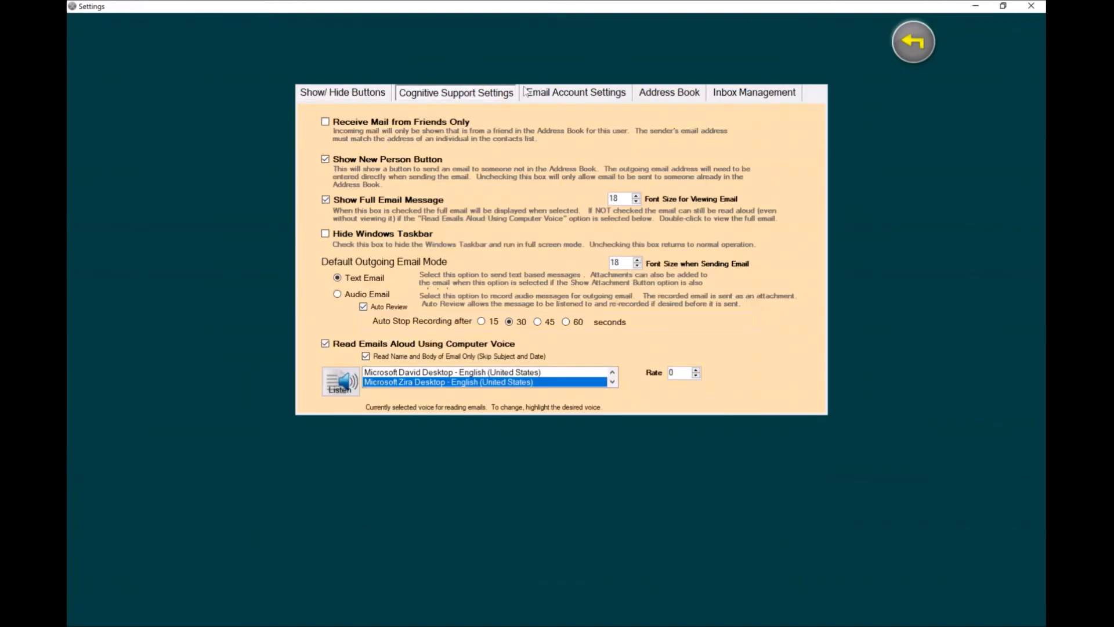
left_click(563, 93)
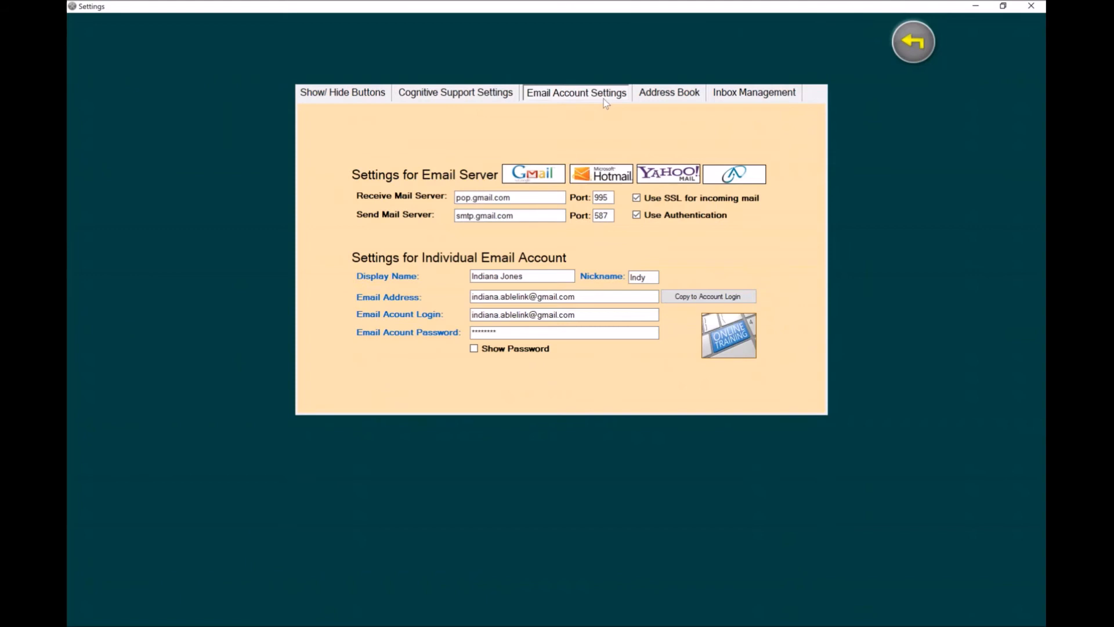
left_click(909, 39)
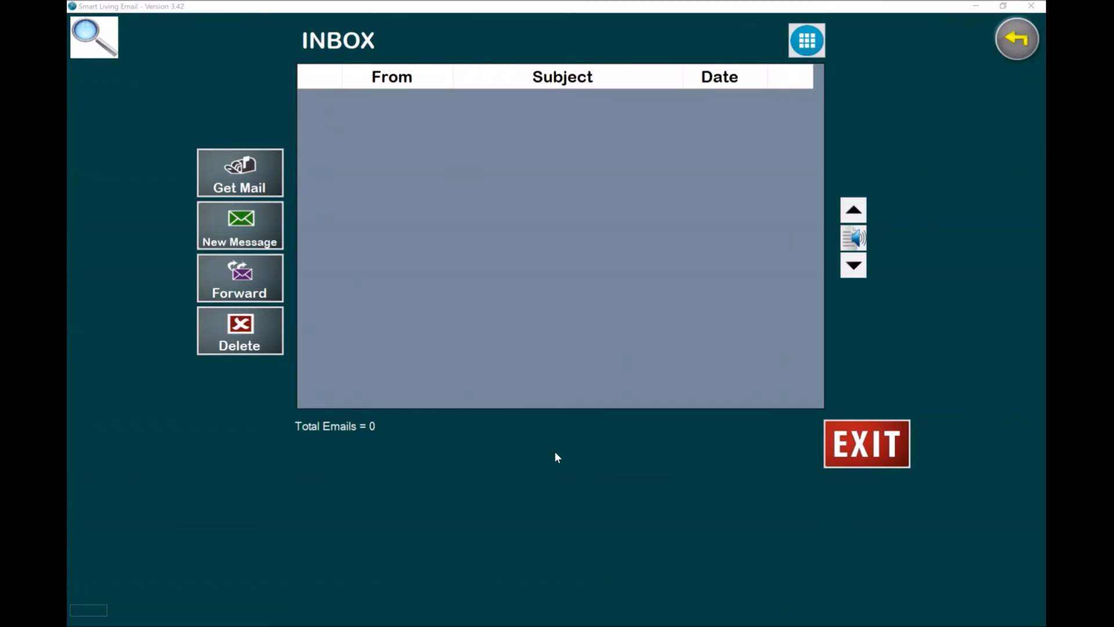
- In Chrome, open Manage your Google Account from the signed-in profile's avatar menu
left_click(500, 624)
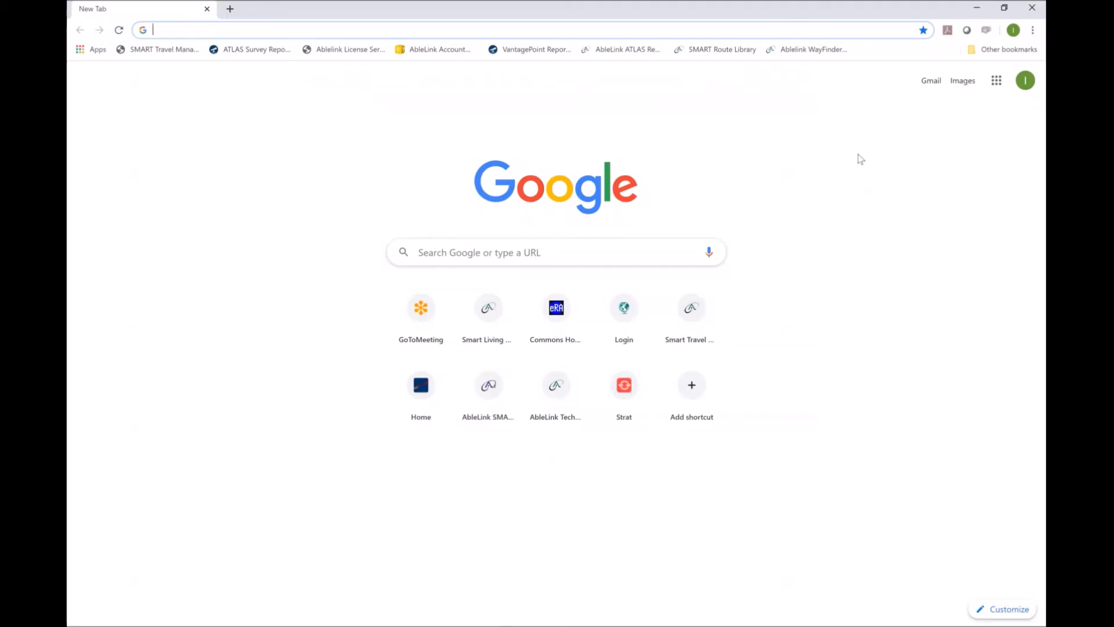
left_click(1013, 31)
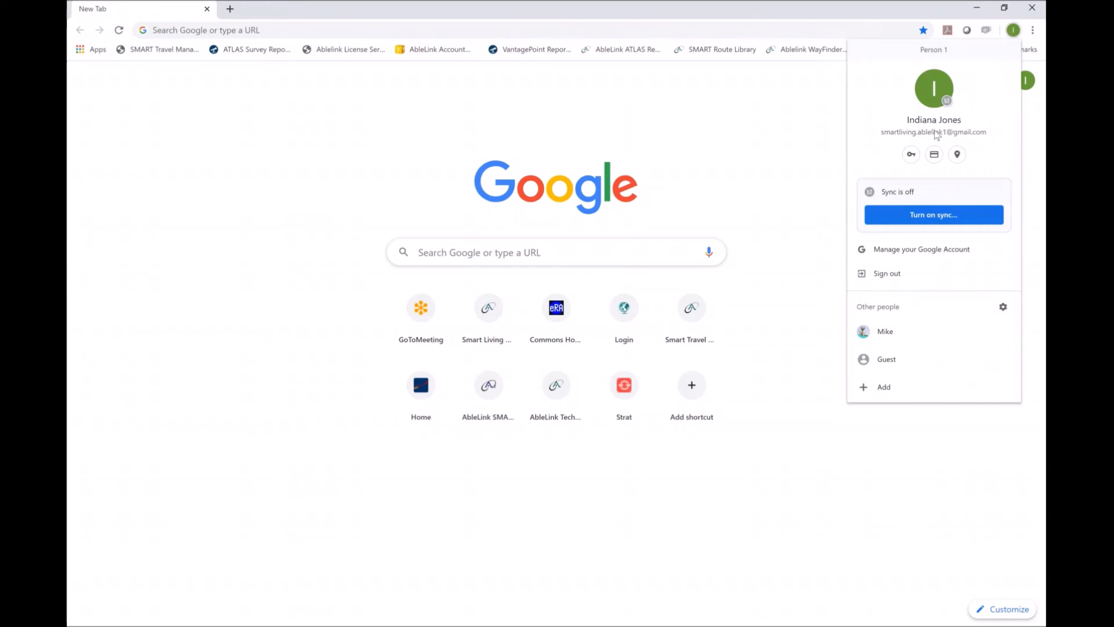
left_click(914, 253)
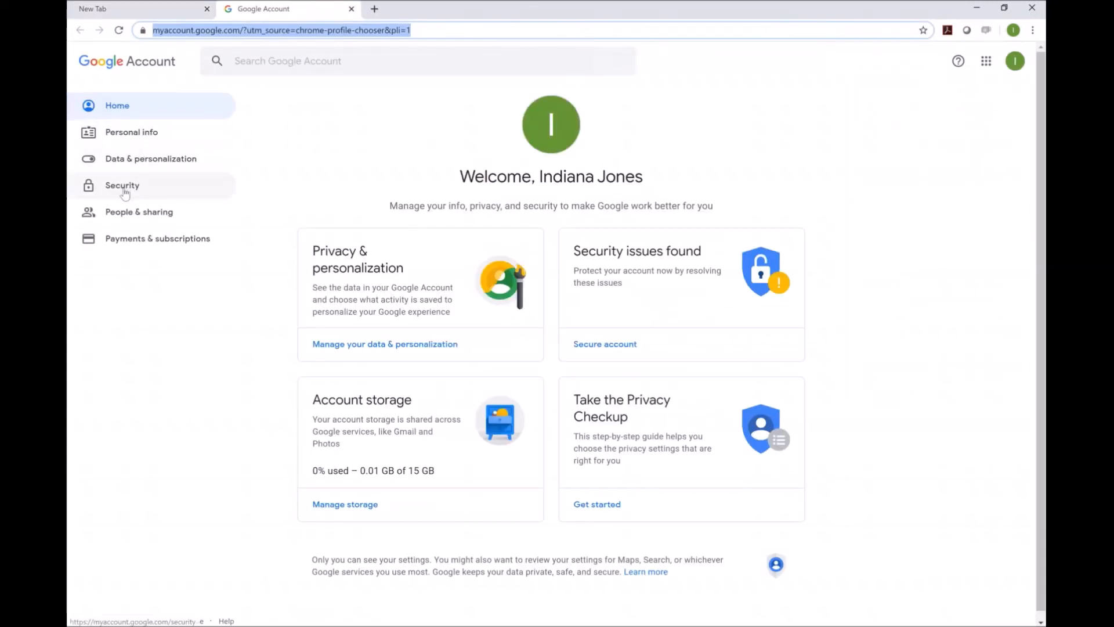
- Go to Security and open the Less secure app access page
left_click(126, 192)
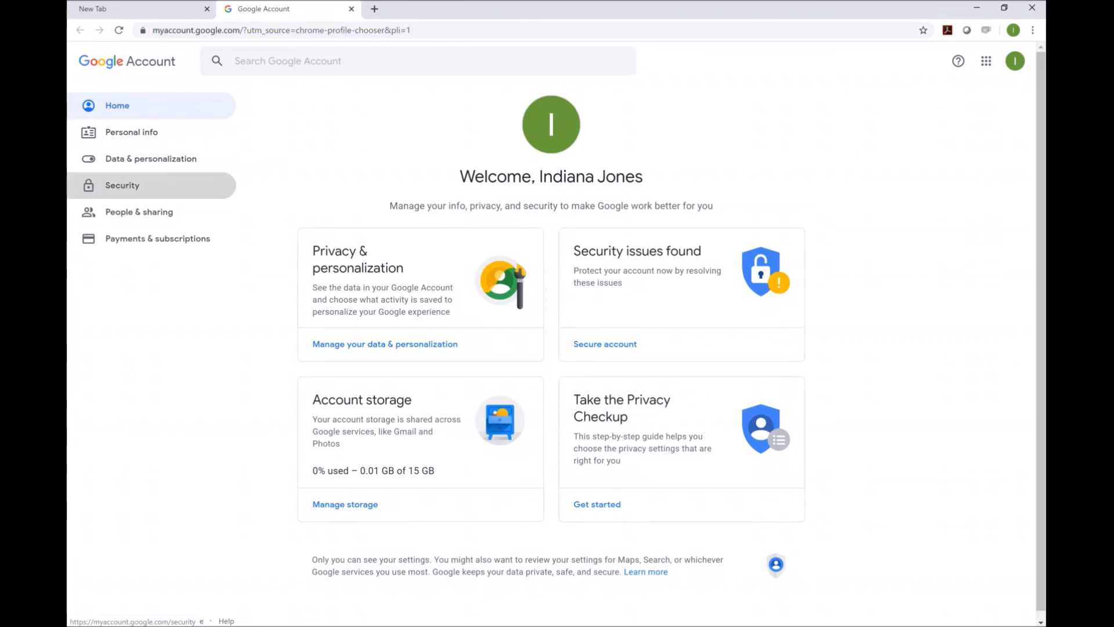
scroll(837, 172, "down", 4)
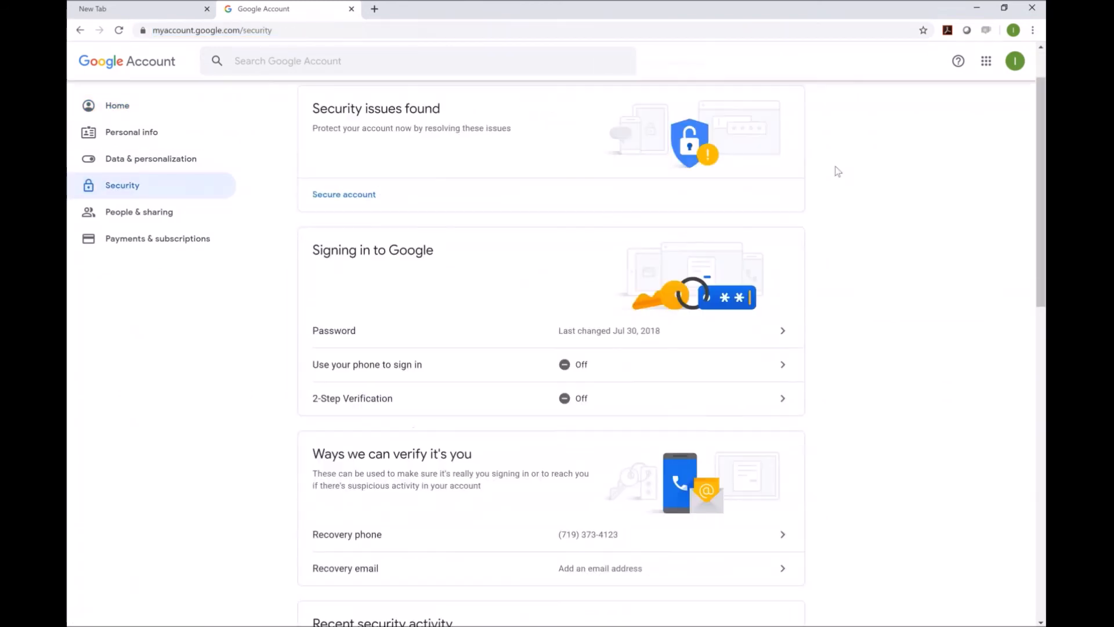
scroll(837, 171, "down", 9)
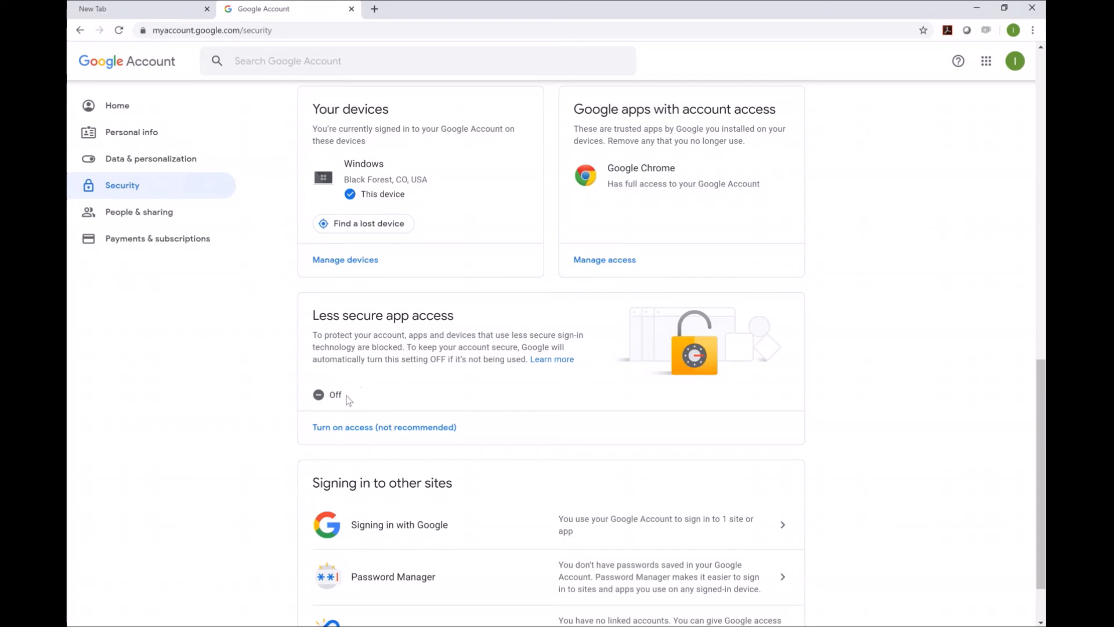
left_click(366, 429)
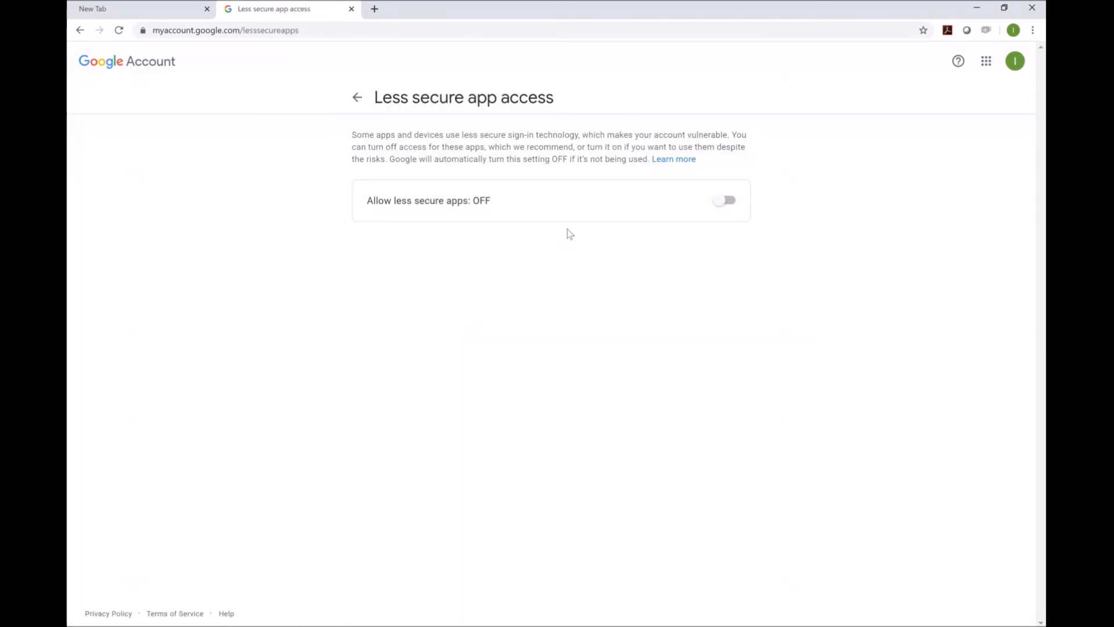
- Switch Allow less secure apps to ON and close Chrome
left_click(723, 200)
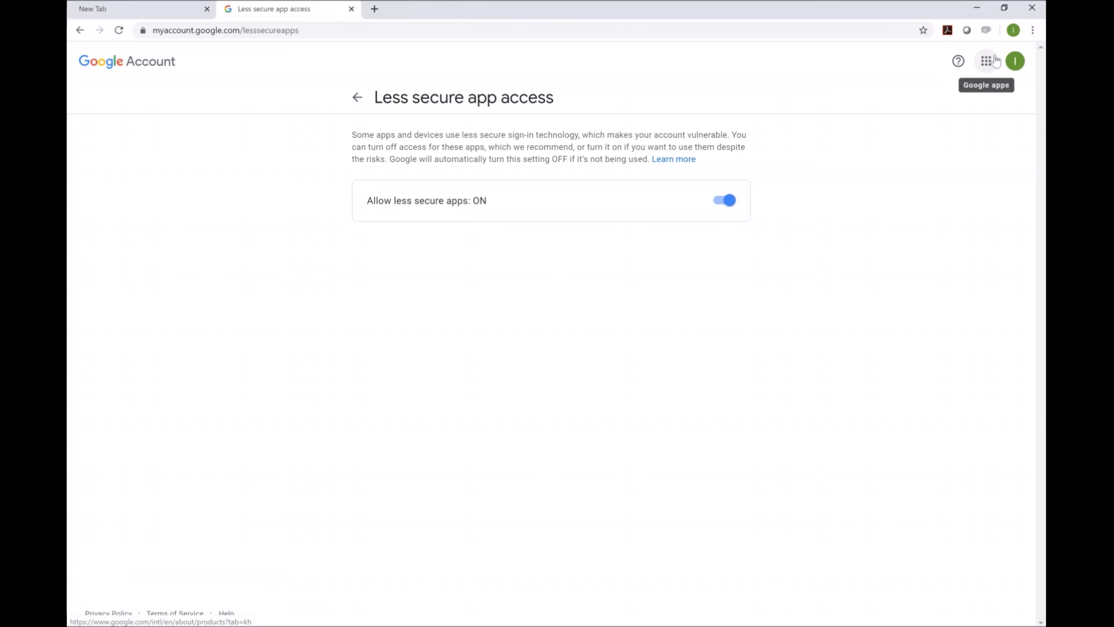
left_click(1032, 8)
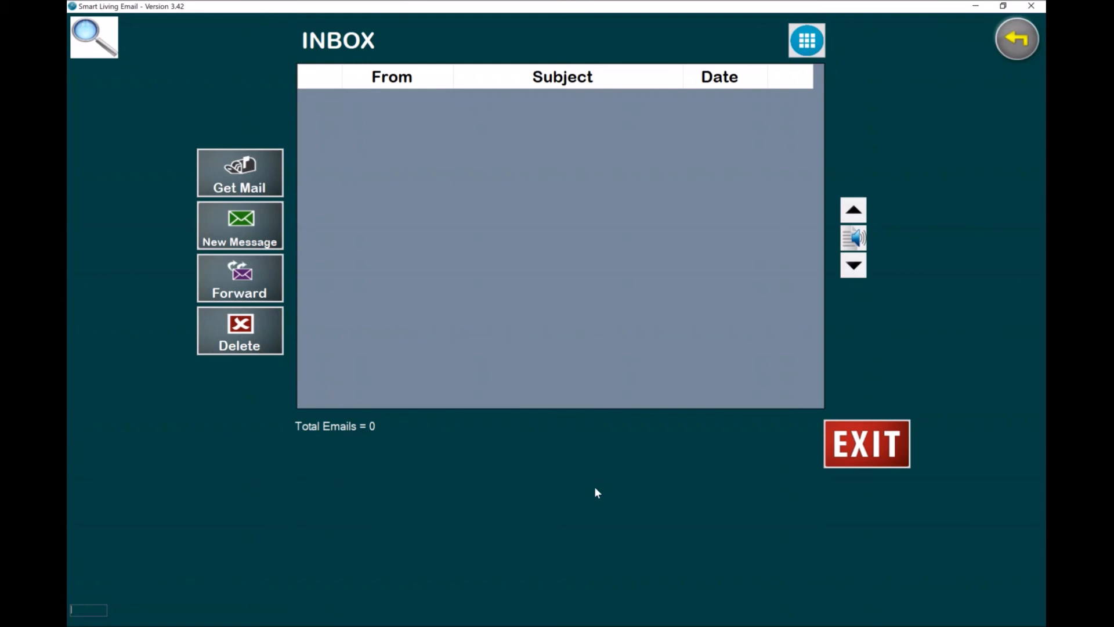